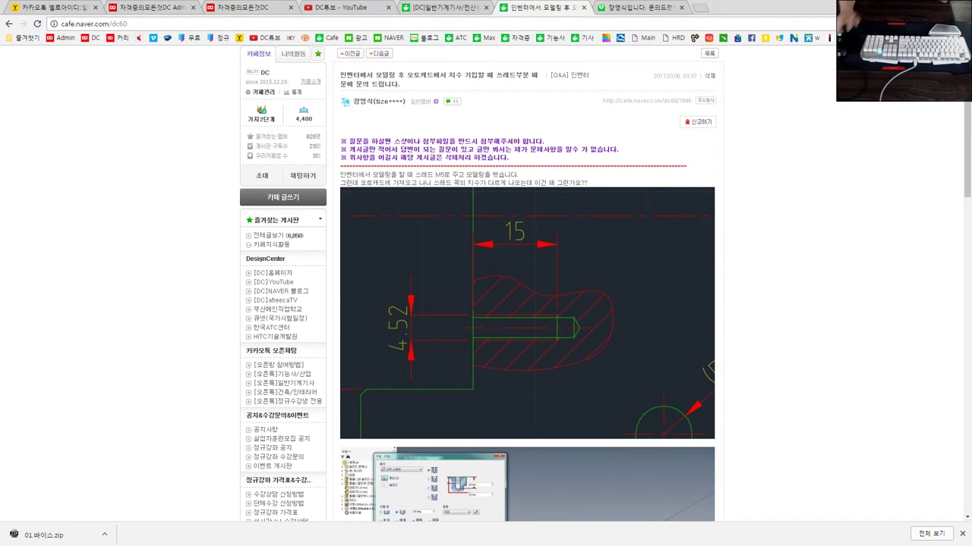
Read the cafe's Inventor thread-dimension question post, briefly visiting the DC YouTube page
scroll(134, 229, up, 1)
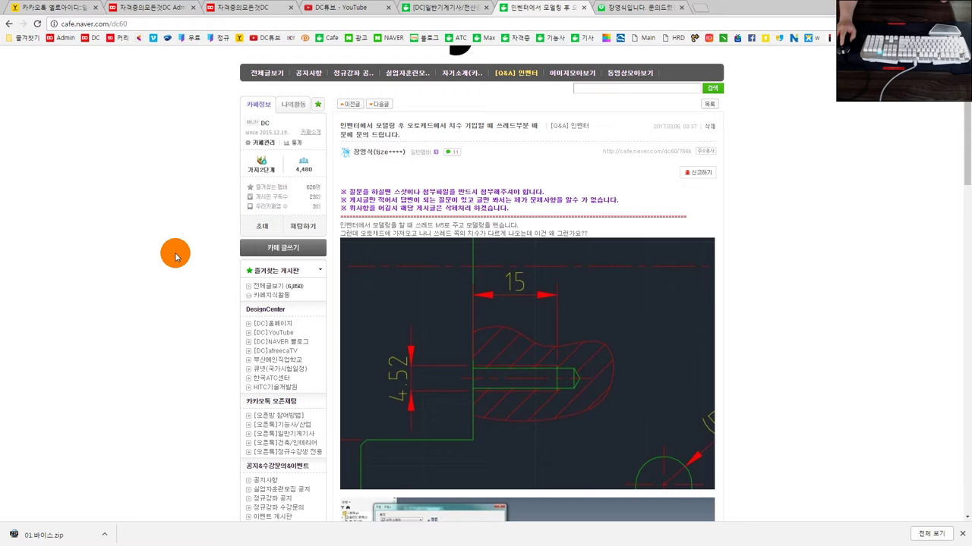
scroll(175, 257, down, 2)
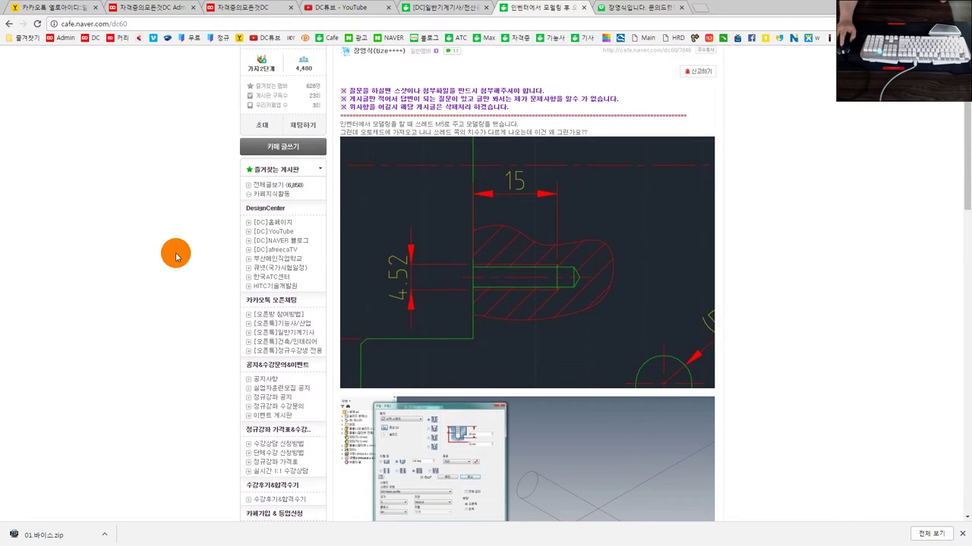
scroll(175, 257, up, 1)
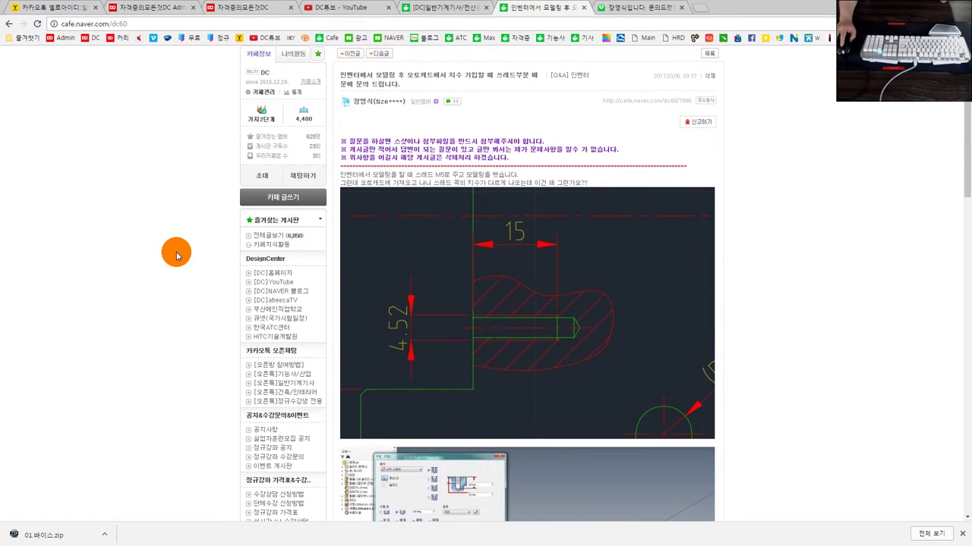
scroll(274, 271, down, 2)
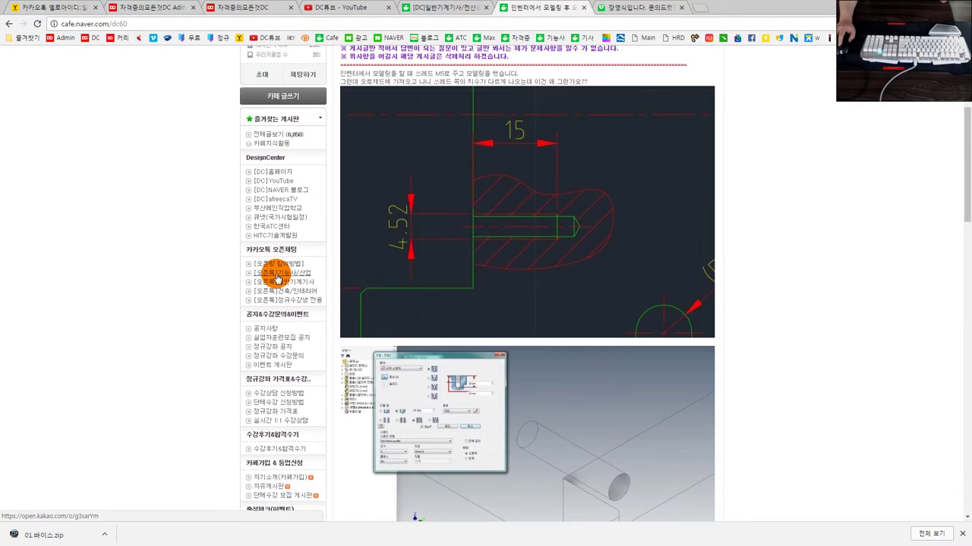
scroll(273, 273, down, 1)
click(345, 7)
scroll(299, 262, down, 1)
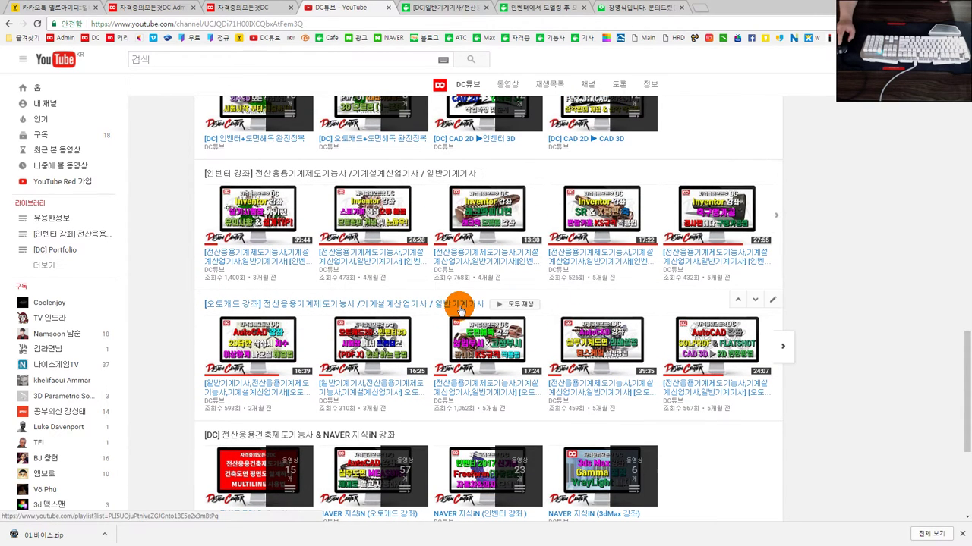
click(428, 7)
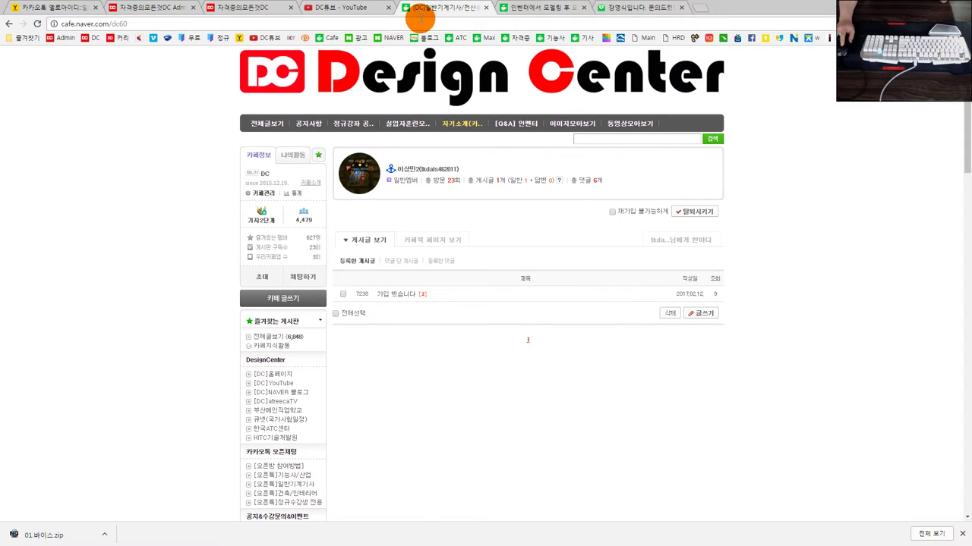
click(550, 7)
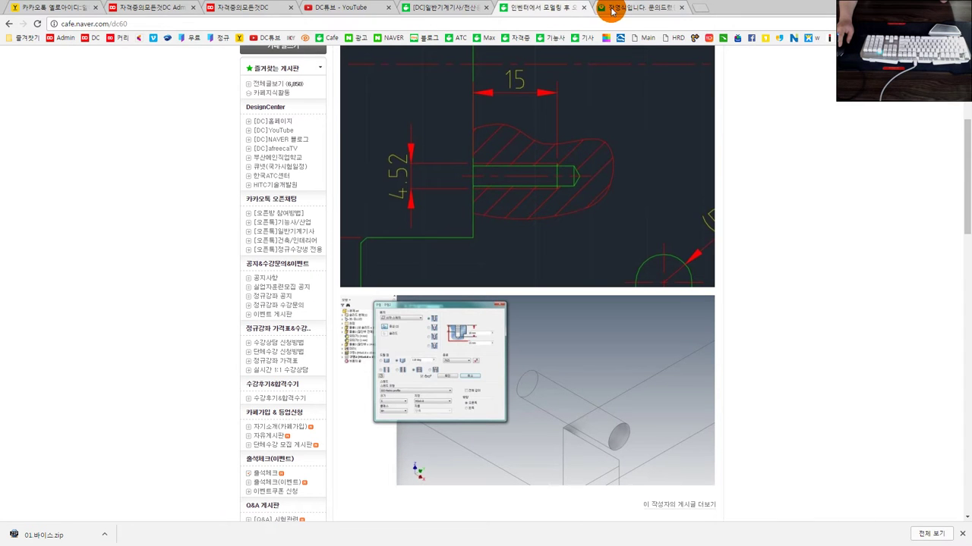
scroll(588, 362, up, 2)
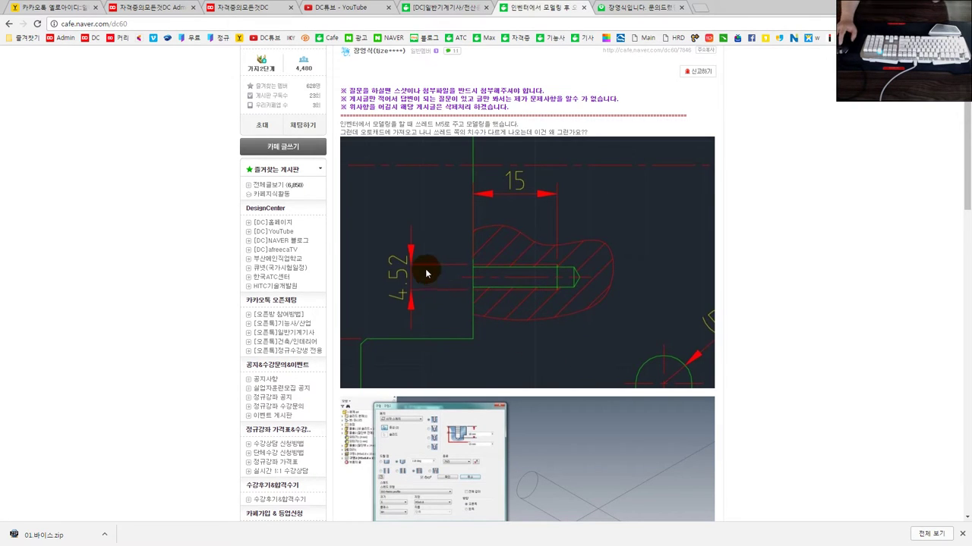
Go through the question post's content in the browser
click(416, 129)
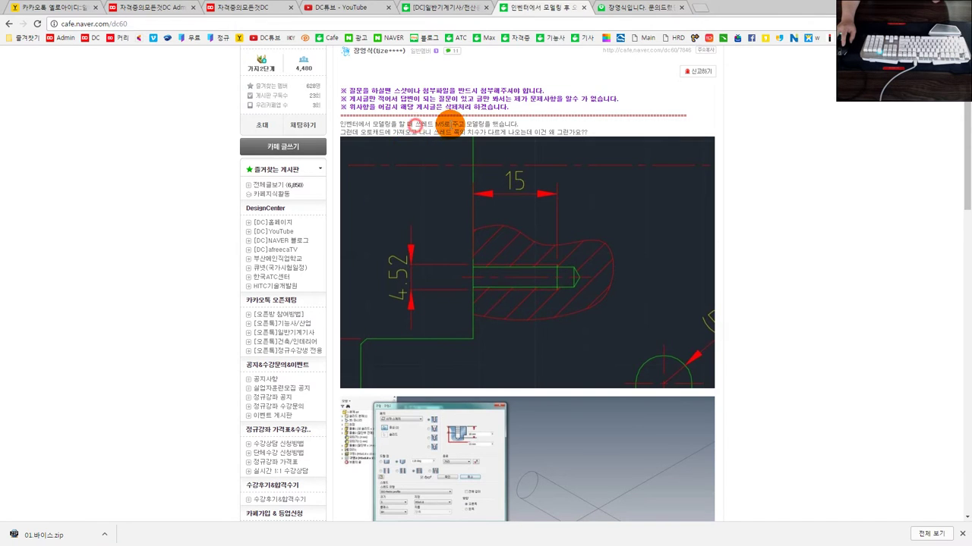
scroll(455, 341, down, 2)
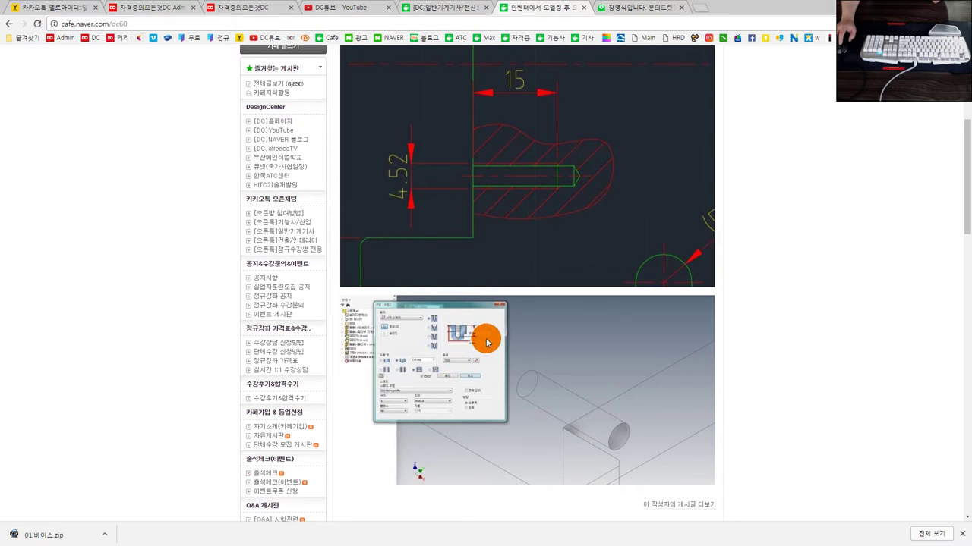
scroll(451, 334, up, 2)
click(344, 170)
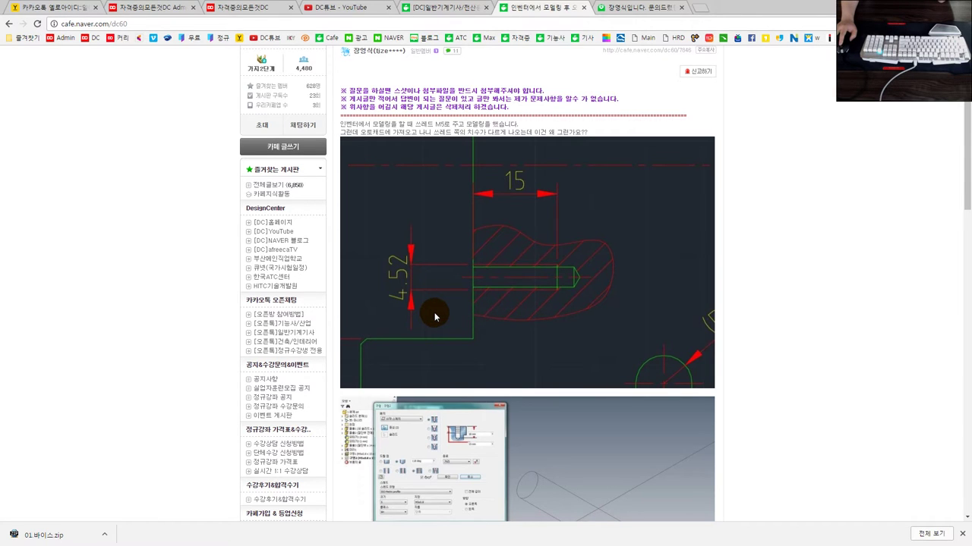
scroll(435, 316, down, 1)
scroll(435, 316, down, 1)
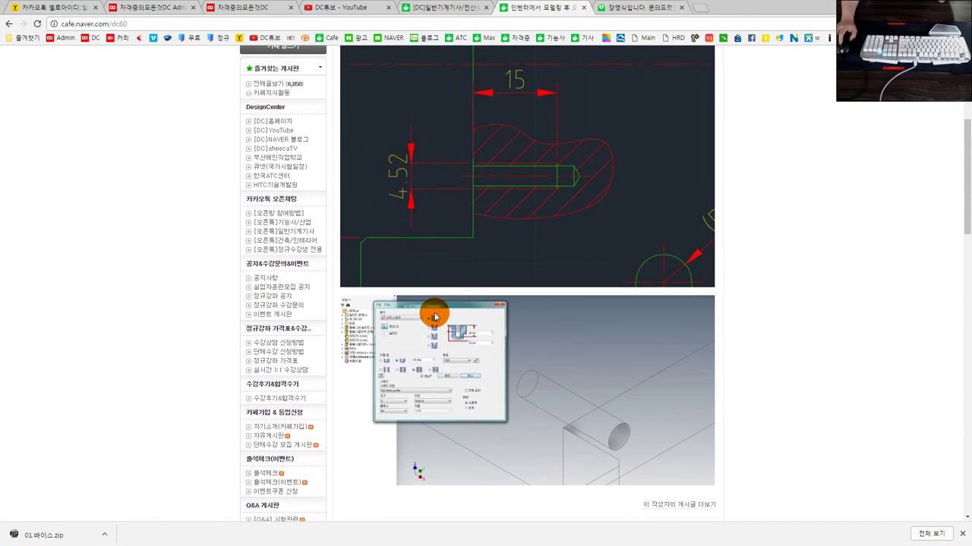
scroll(435, 317, up, 1)
scroll(435, 317, down, 1)
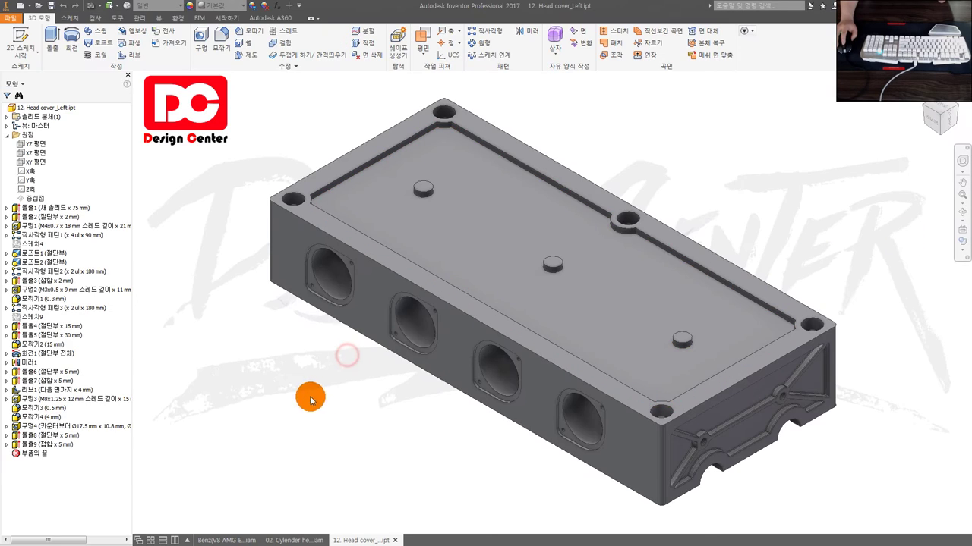
Back in Inventor, orbit the head cover and highlight the 구멍1 and 구멍2 hole features
click(344, 541)
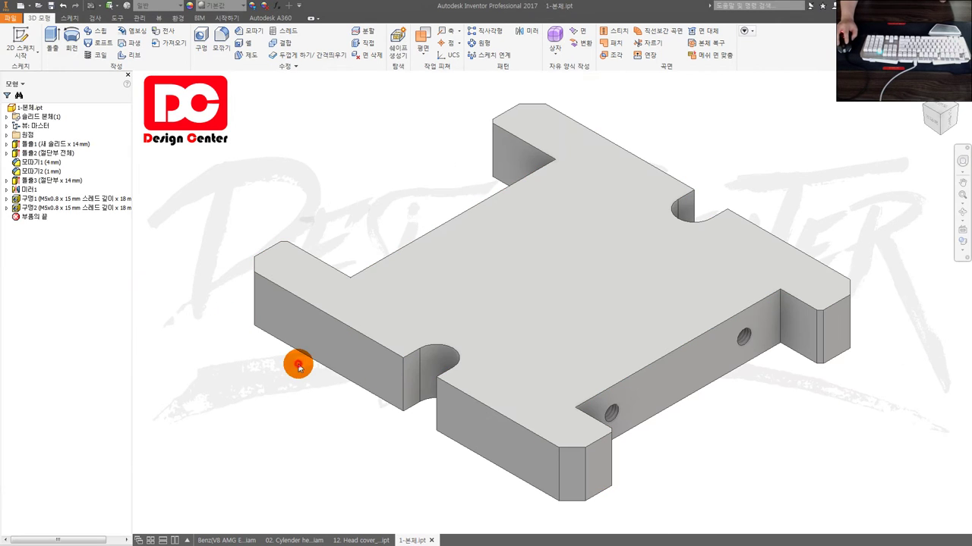
mouse_move(298, 367)
shift+middle_down()
mouse_move(317, 369)
mouse_move(316, 397)
mouse_move(611, 442)
mouse_move(556, 434)
shift+middle_up()
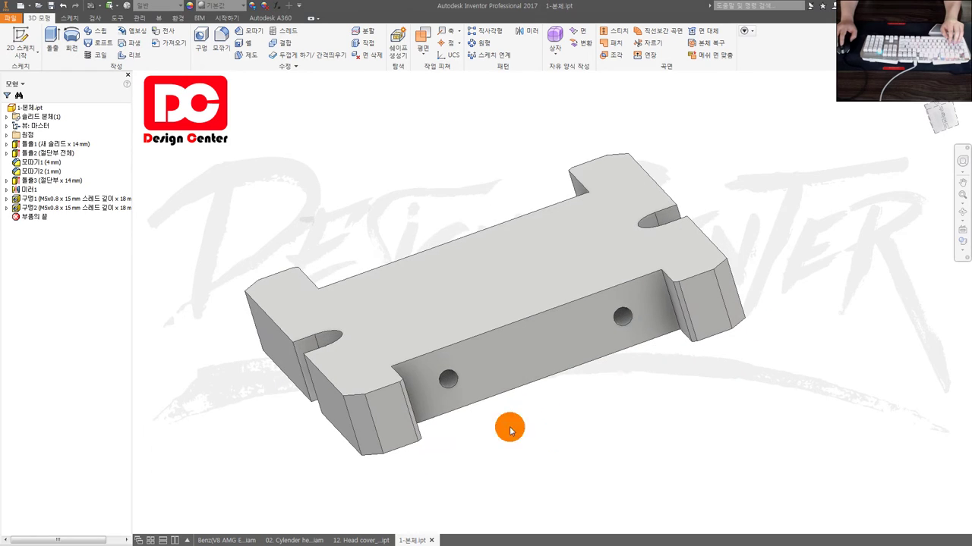
click(76, 207)
click(76, 200)
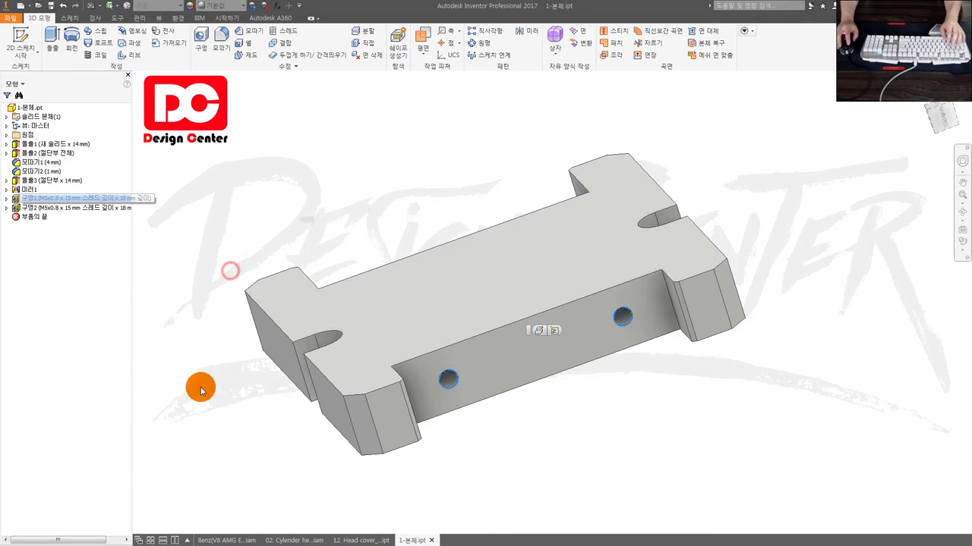
ctrl+click(91, 208)
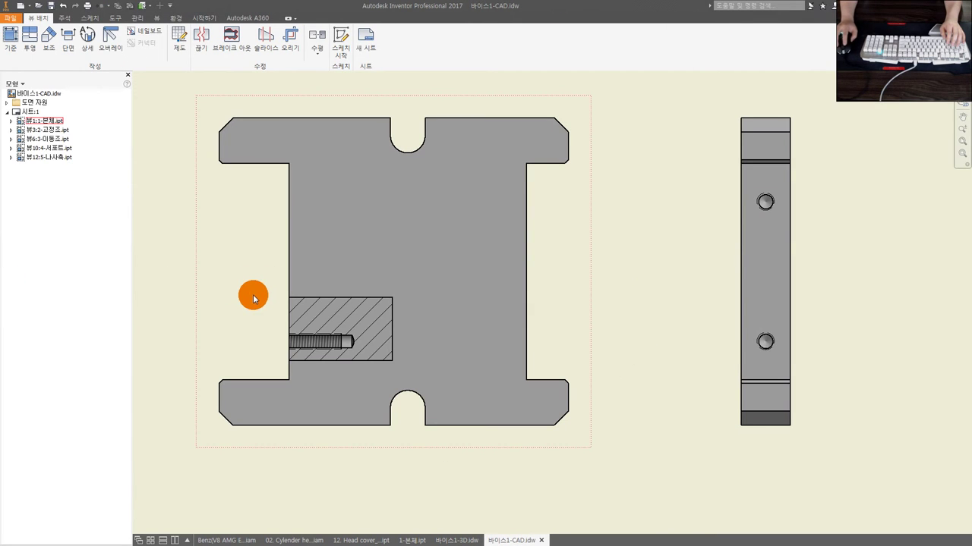
Bring up the 바이스1-CAD.idw drawing, checking the cafe post in Chrome briefly
click(253, 296)
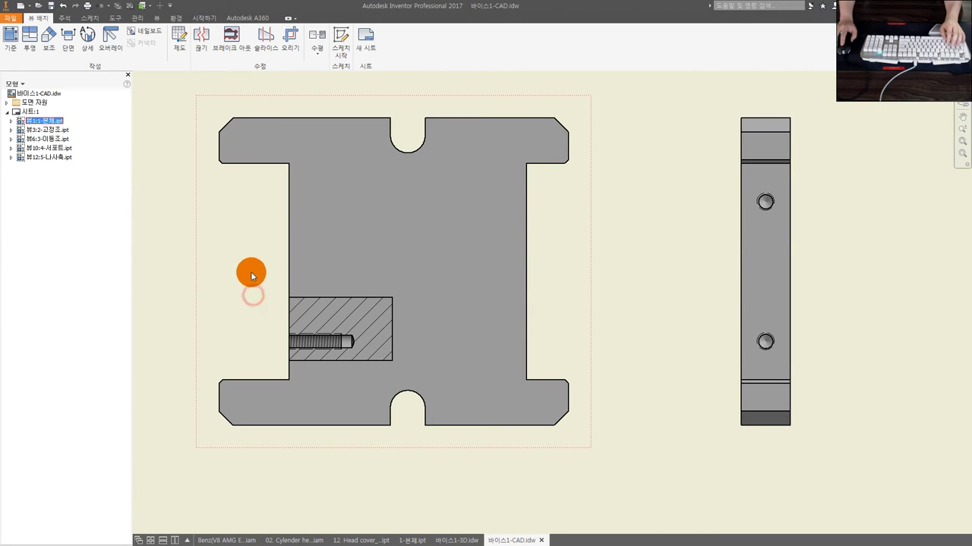
key(alt+Tab)
scroll(729, 281, down, 2)
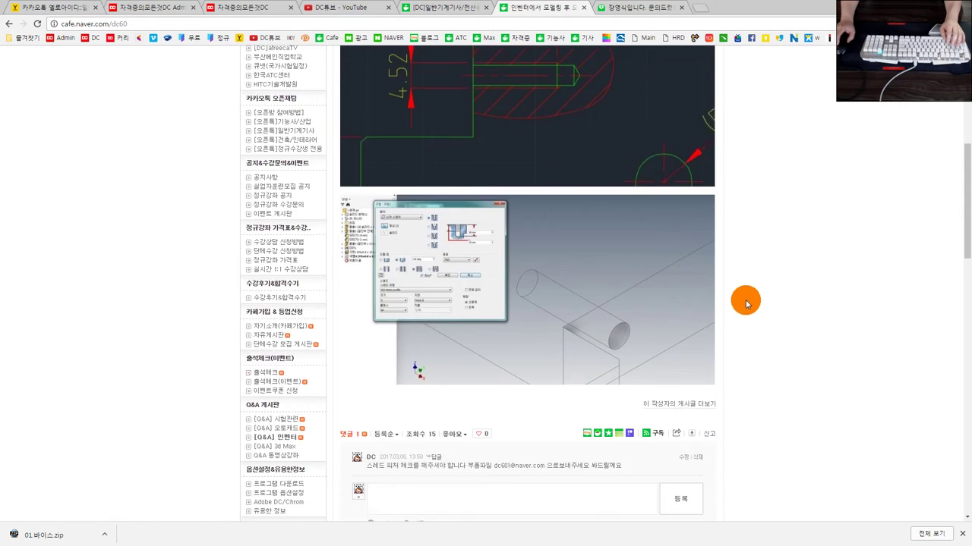
scroll(744, 296, up, 4)
scroll(744, 296, down, 5)
scroll(744, 273, up, 3)
scroll(742, 269, up, 1)
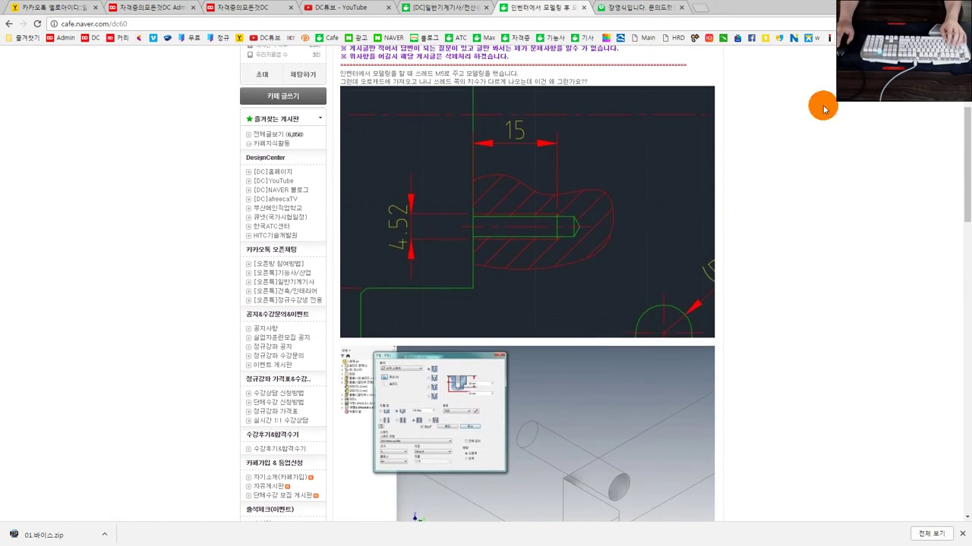
key(alt+Tab)
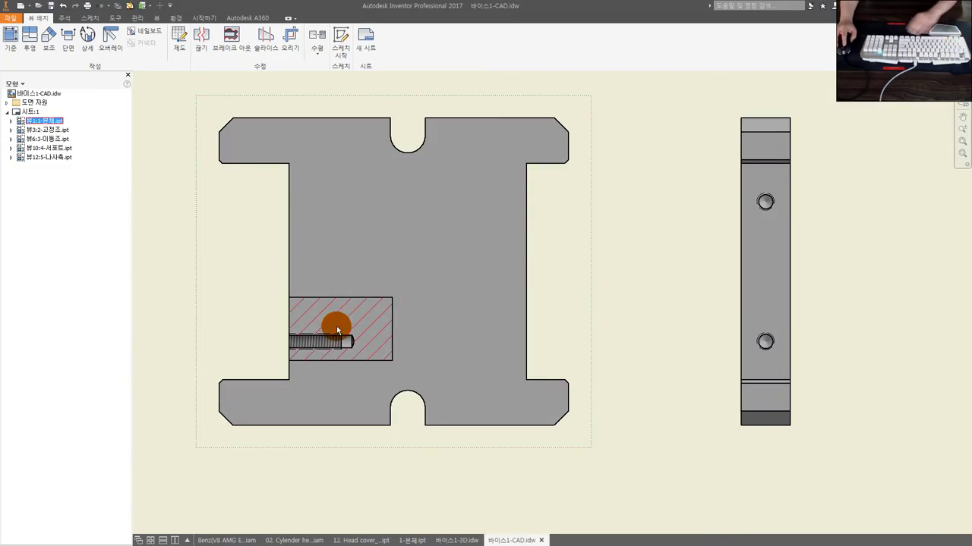
Pan and zoom onto the sectioned threaded hole carrying the 4.52 dimension
middle_drag(337, 329, 408, 330)
scroll(377, 324, down, 3)
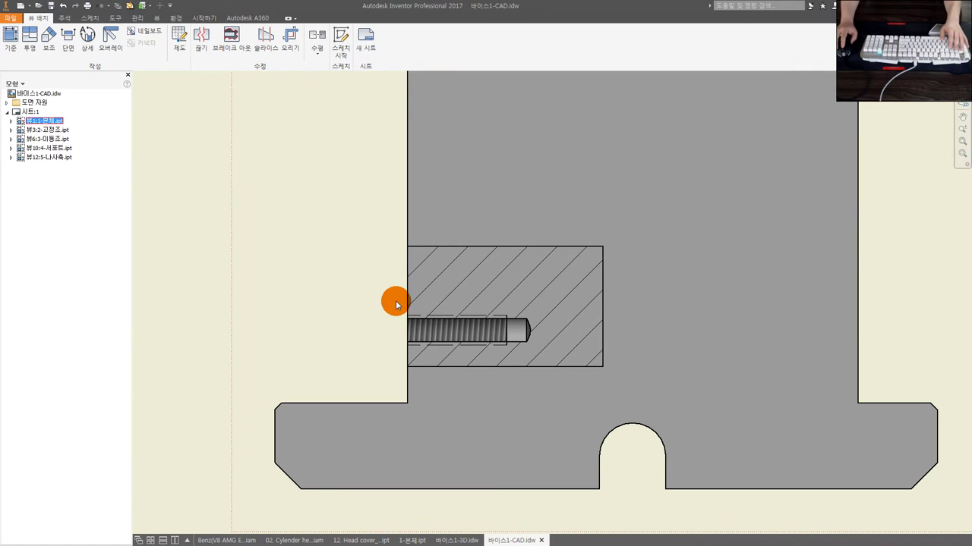
scroll(391, 317, down, 2)
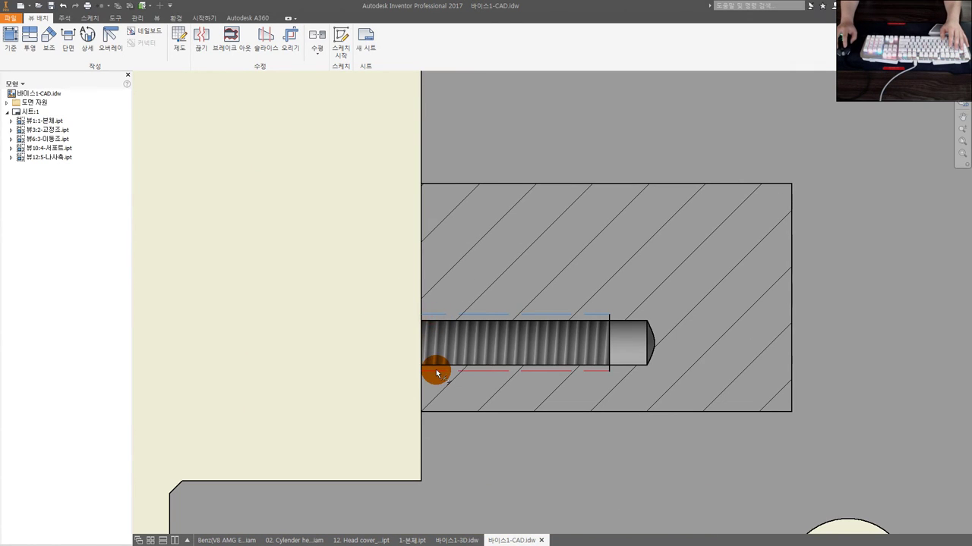
scroll(348, 338, up, 2)
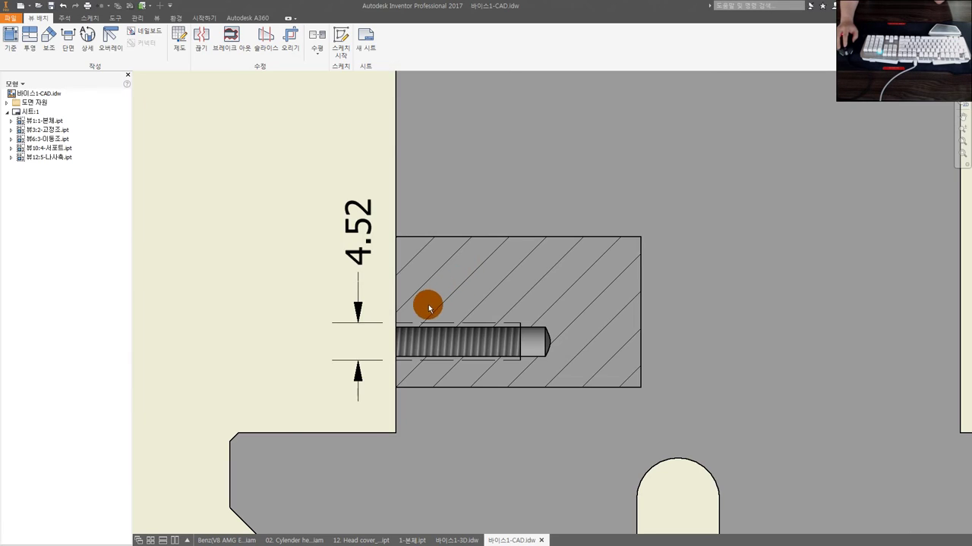
scroll(338, 317, up, 1)
scroll(371, 317, up, 3)
scroll(371, 328, down, 2)
click(324, 331)
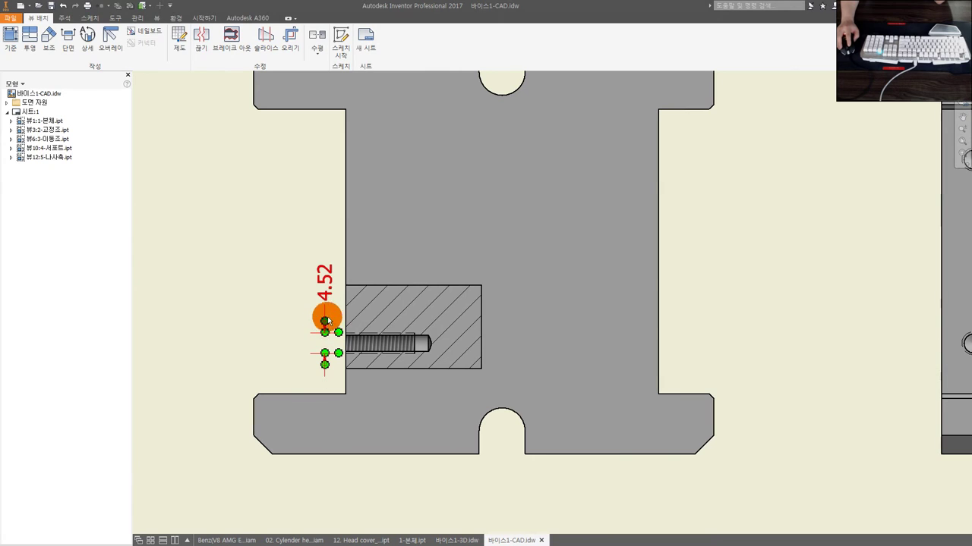
double_click(321, 278)
click(434, 241)
click(320, 291)
double_click(319, 285)
key(Escape)
click(329, 327)
click(290, 294)
click(315, 295)
click(491, 306)
middle_drag(491, 306, 445, 325)
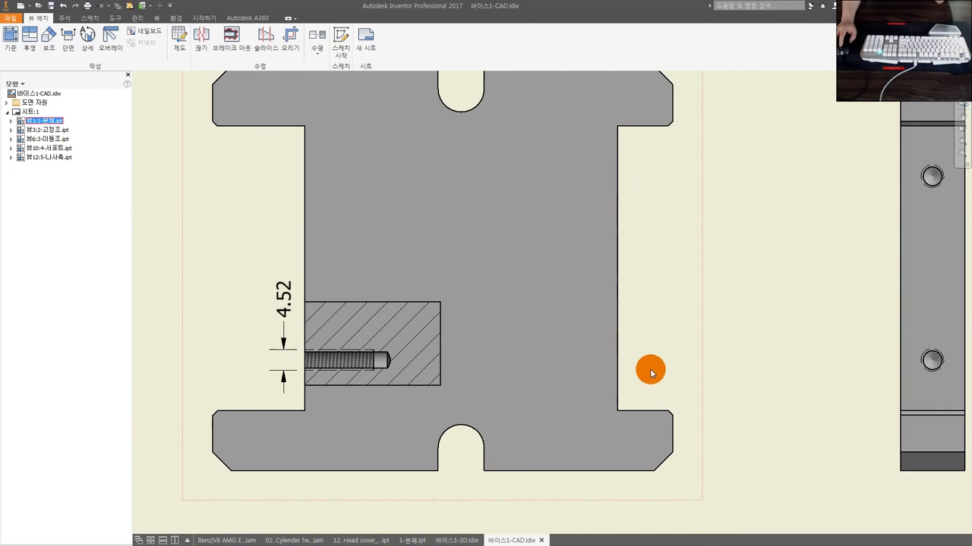
scroll(516, 365, down, 3)
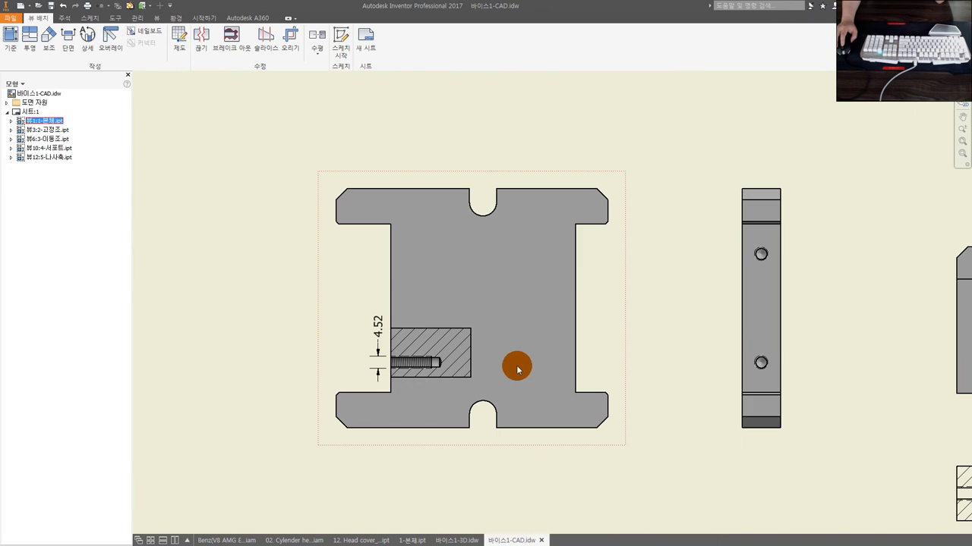
scroll(734, 369, up, 4)
scroll(736, 358, down, 2)
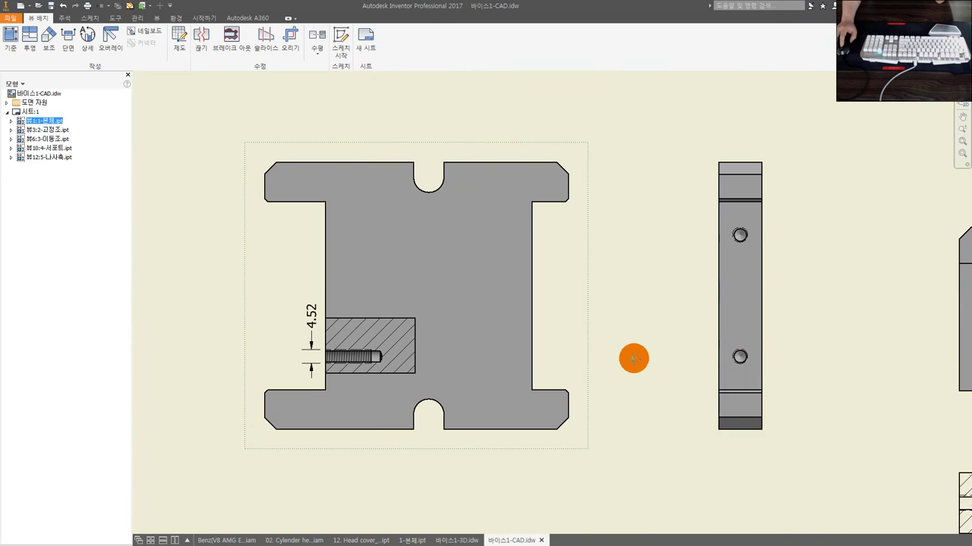
Delete the front view's break-out Sketch1 and the leftover 4.52 dimension
click(10, 121)
click(16, 139)
click(43, 149)
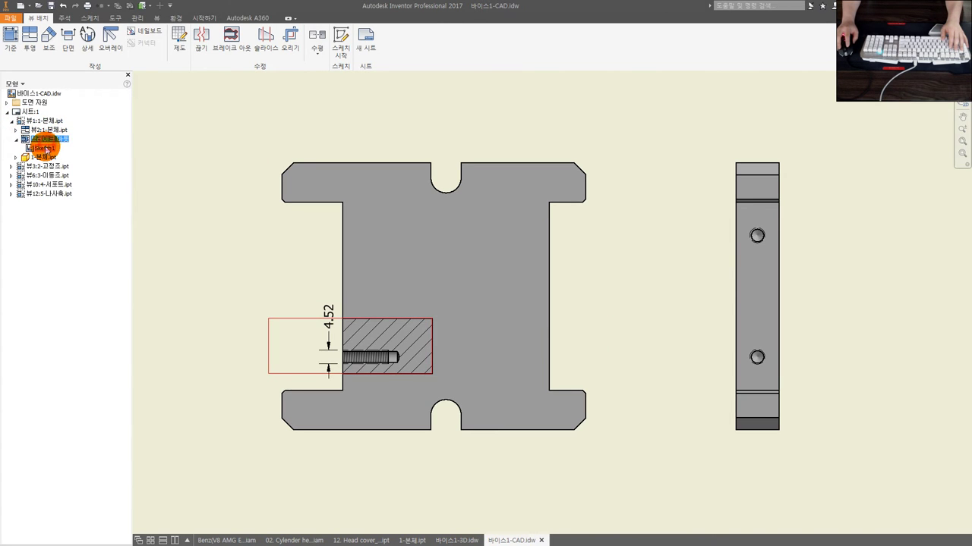
right_click(46, 149)
click(74, 161)
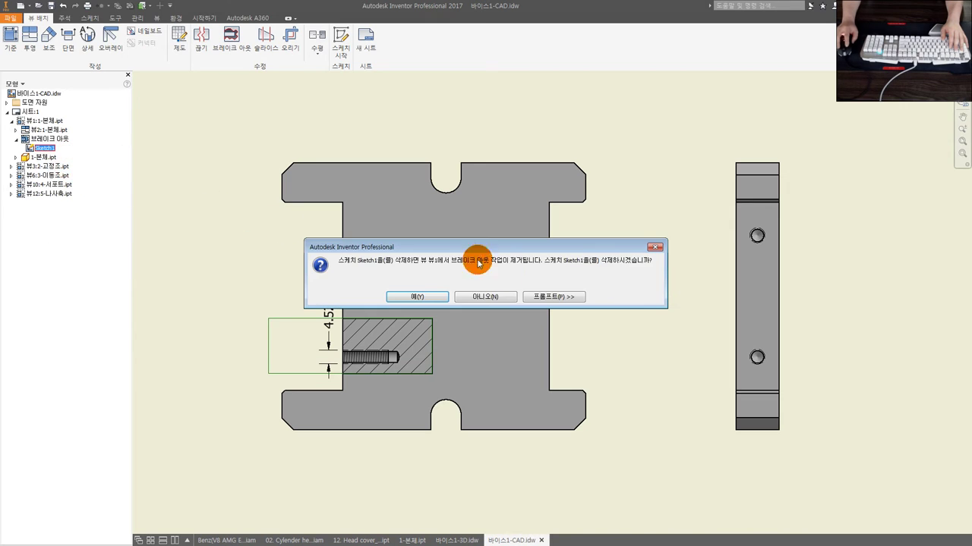
click(431, 305)
click(328, 337)
key(Delete)
Sketch a new boundary rectangle around the lower hole area on the front view
key(s)
key(r)
click(299, 327)
click(435, 380)
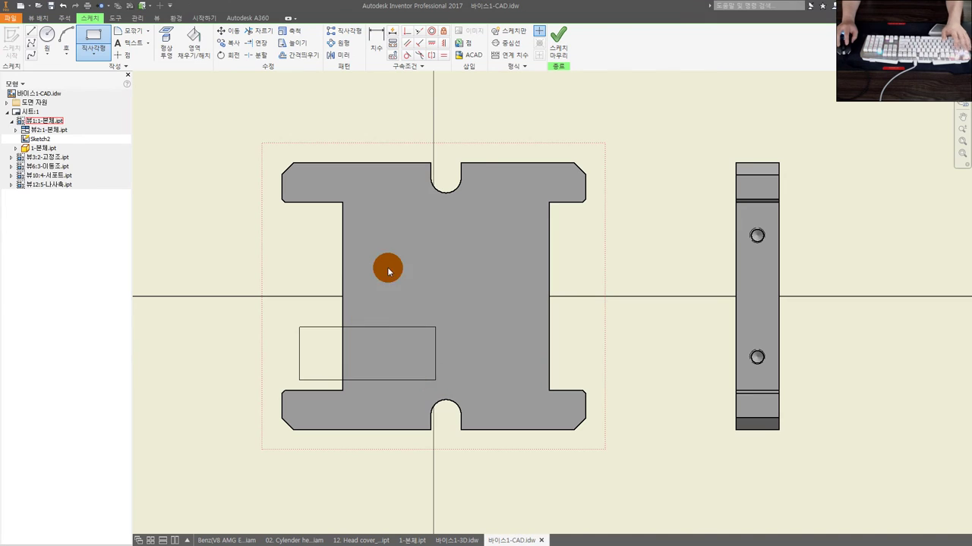
click(558, 39)
key(b)
scroll(729, 377, up, 3)
Create a break-out on the front view, using the lower side-view hole as the depth point
scroll(724, 357, up, 3)
middle_drag(579, 321, 514, 321)
scroll(542, 328, down, 1)
scroll(539, 330, down, 3)
scroll(565, 339, up, 1)
scroll(523, 337, up, 3)
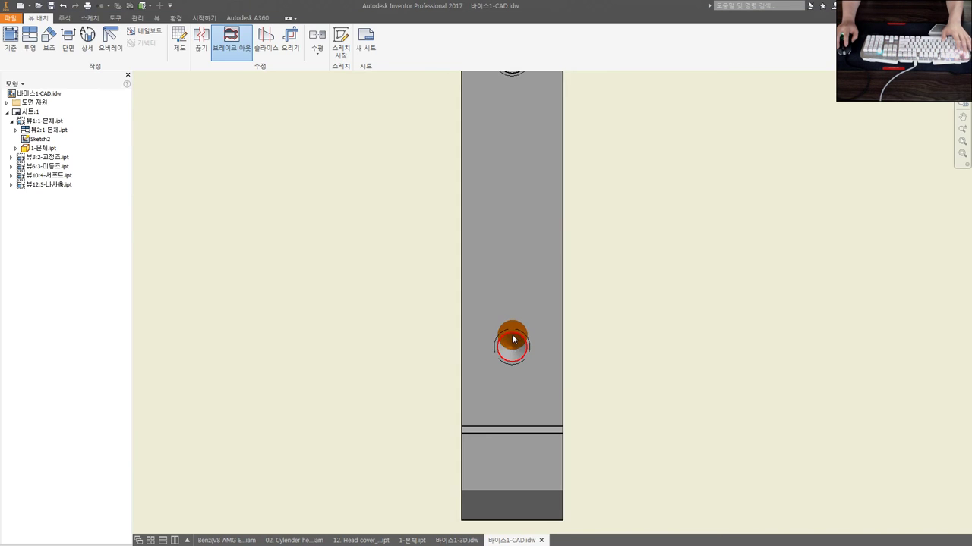
scroll(486, 336, down, 4)
scroll(430, 316, down, 1)
click(423, 315)
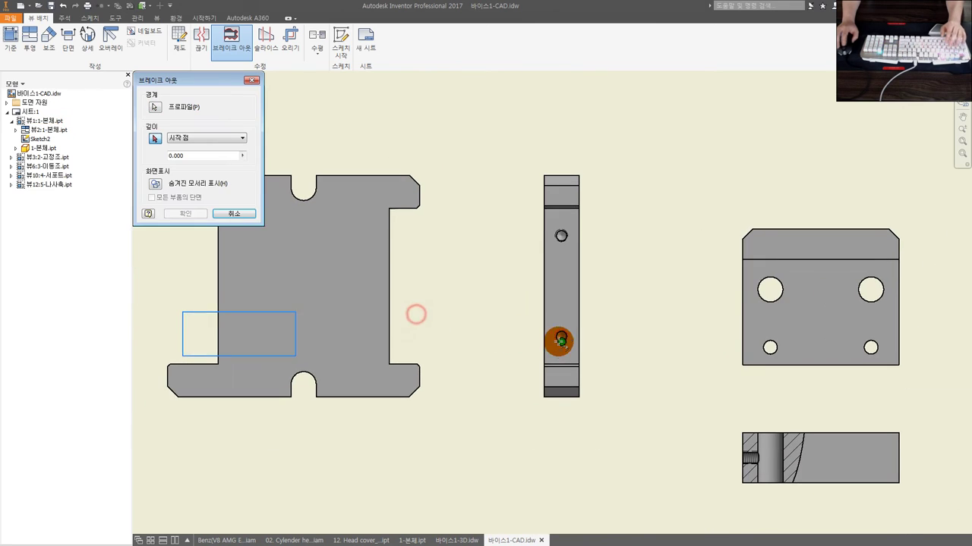
scroll(562, 341, up, 5)
click(569, 303)
scroll(554, 370, down, 5)
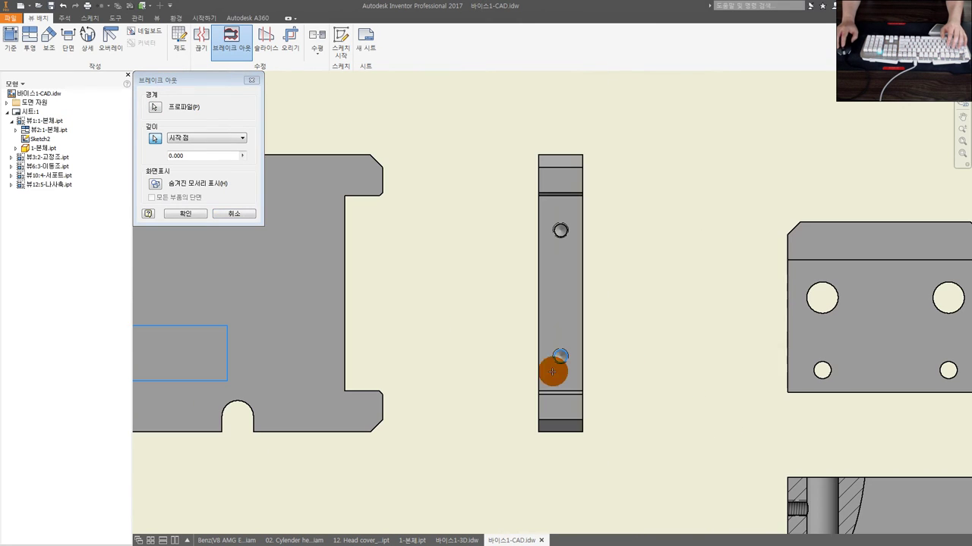
click(187, 214)
Dimension the lower thread's edges as 5.00, placed left of the view
scroll(425, 327, up, 3)
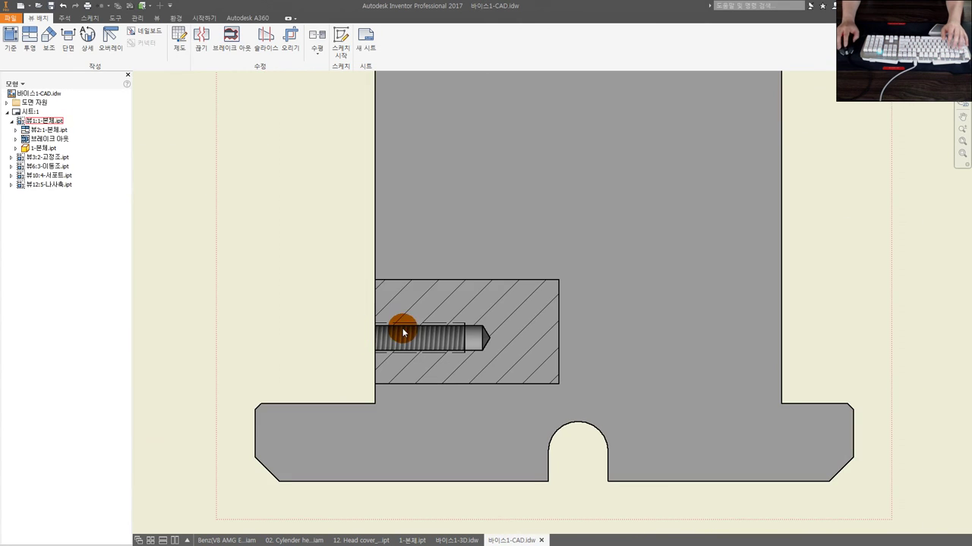
click(409, 325)
click(402, 350)
click(324, 332)
scroll(342, 323, up, 3)
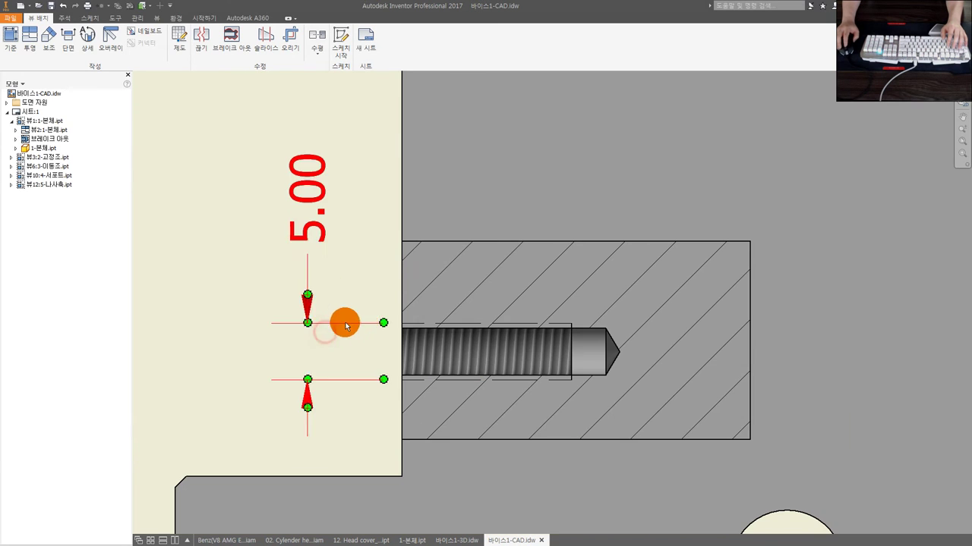
scroll(334, 279, down, 5)
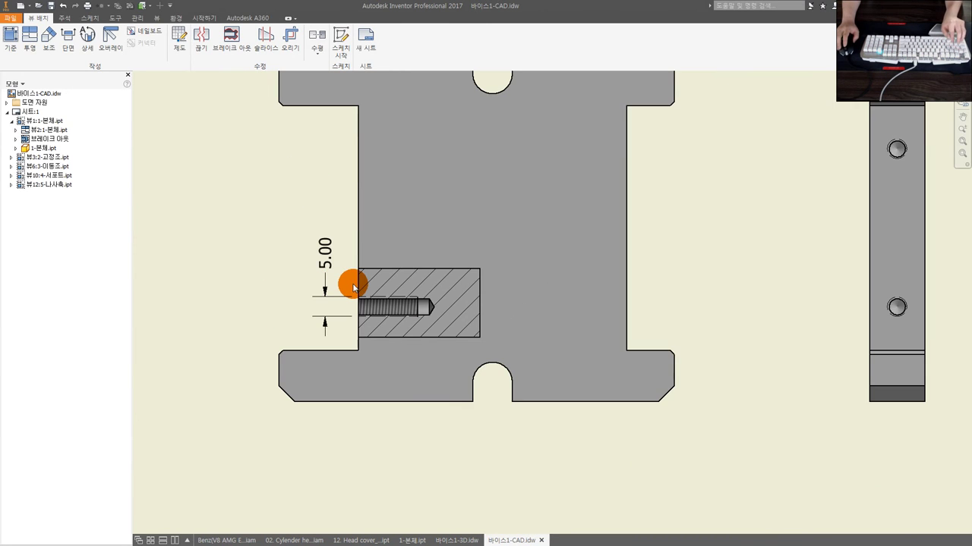
click(342, 286)
Replace the lower break-out with a new one from Sketch2, depth at the side-view hole
key(Delete)
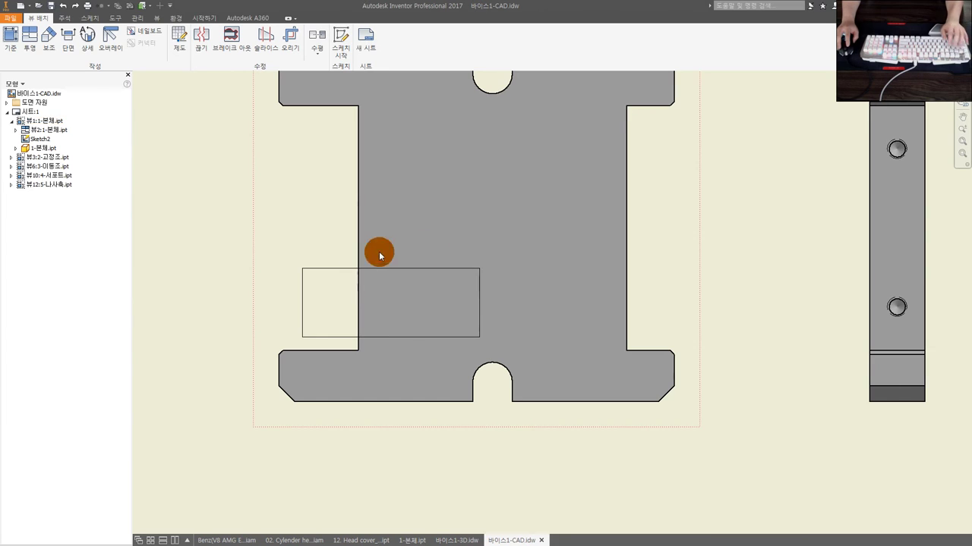
key(Return)
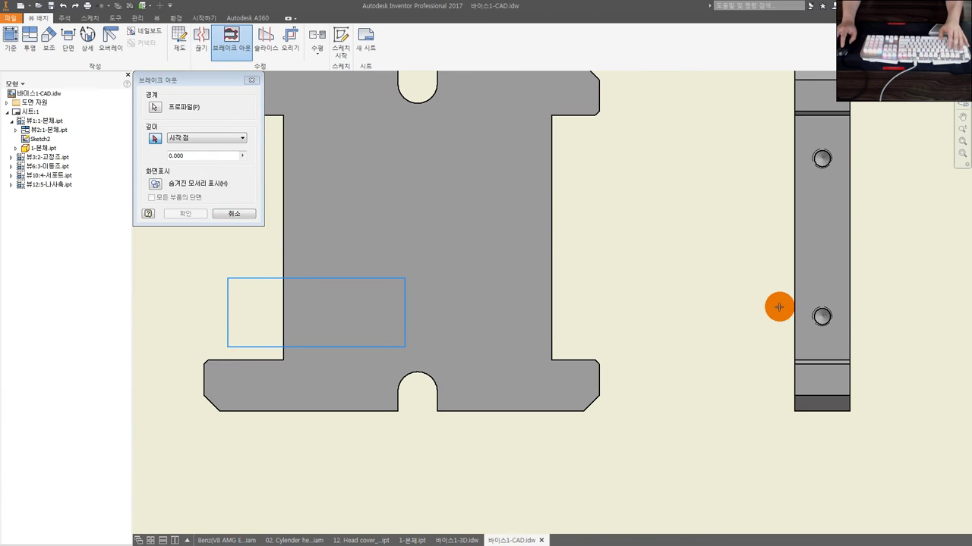
scroll(776, 306, up, 3)
scroll(630, 366, down, 2)
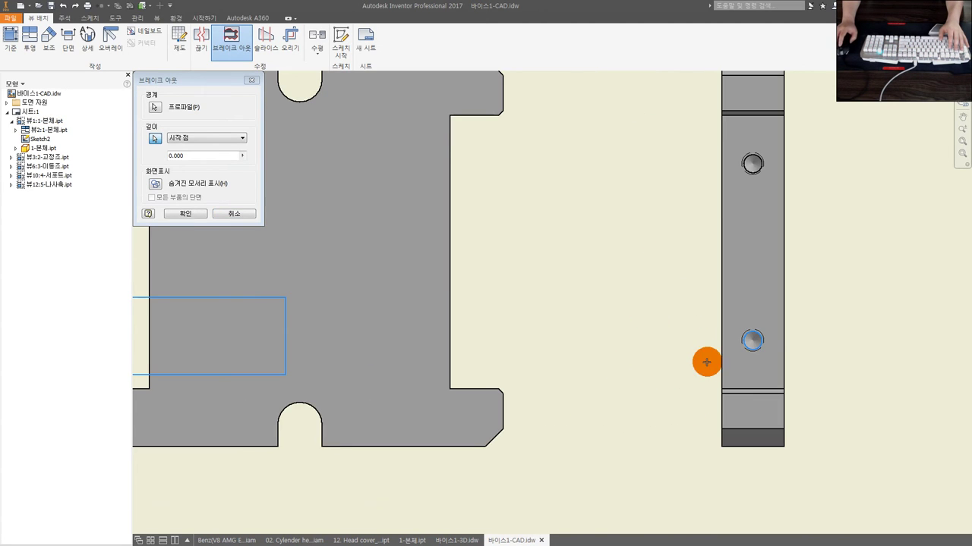
click(762, 339)
scroll(763, 332, up, 4)
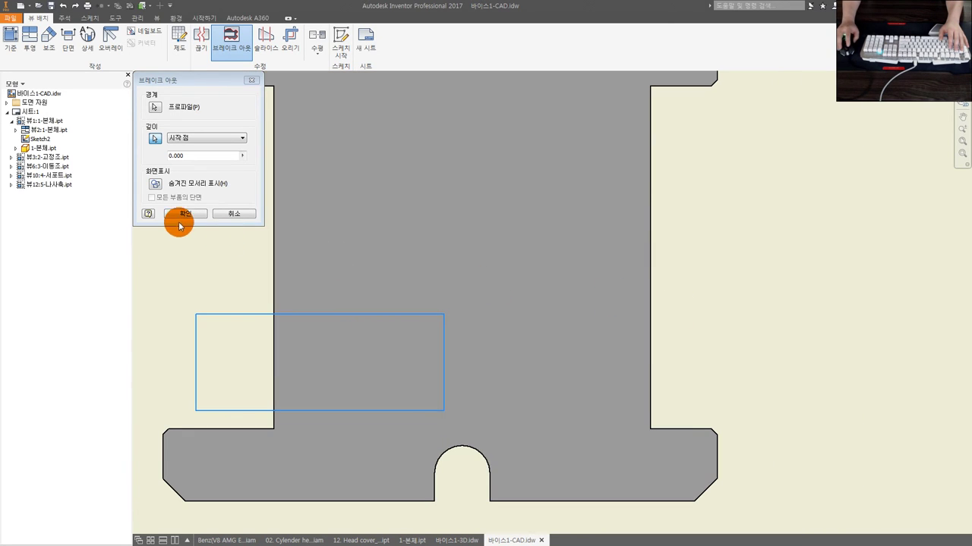
click(185, 213)
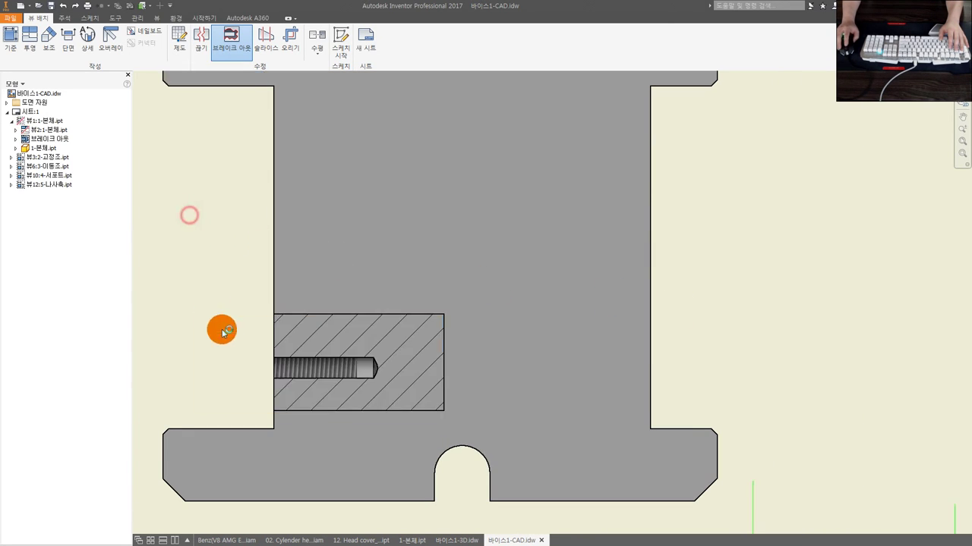
Dimension the lower thread edges as 4.69 left of the hole and recenter the view
scroll(313, 339, up, 3)
click(440, 338)
click(443, 386)
scroll(304, 354, down, 2)
click(295, 346)
scroll(253, 321, up, 1)
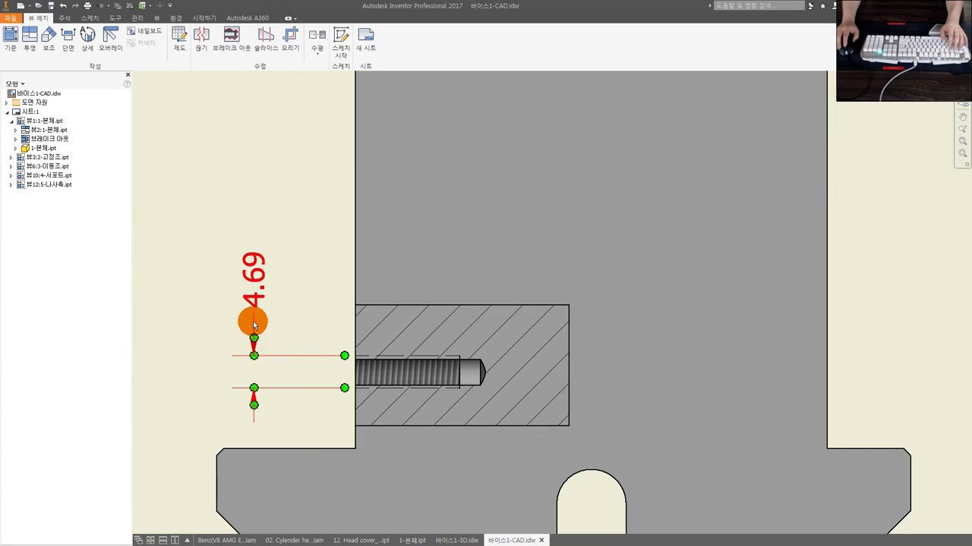
scroll(273, 314, down, 2)
middle_drag(273, 315, 322, 365)
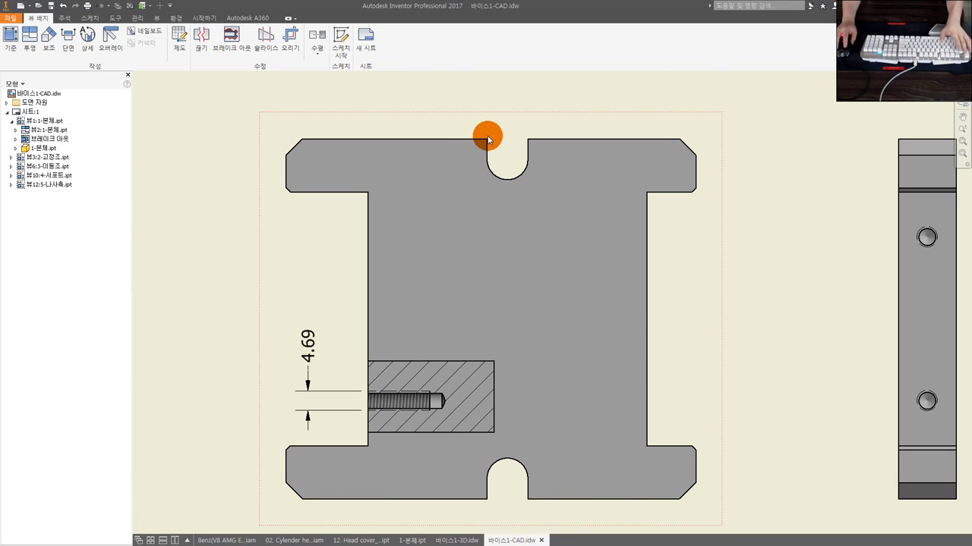
Sketch a boundary rectangle over the upper hole area on the front view
click(364, 219)
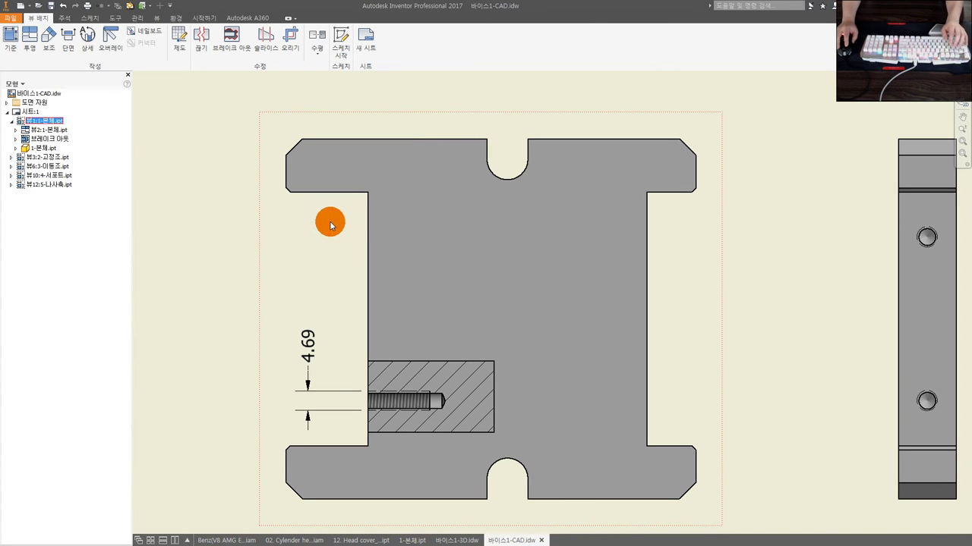
scroll(317, 241, down, 3)
click(371, 174)
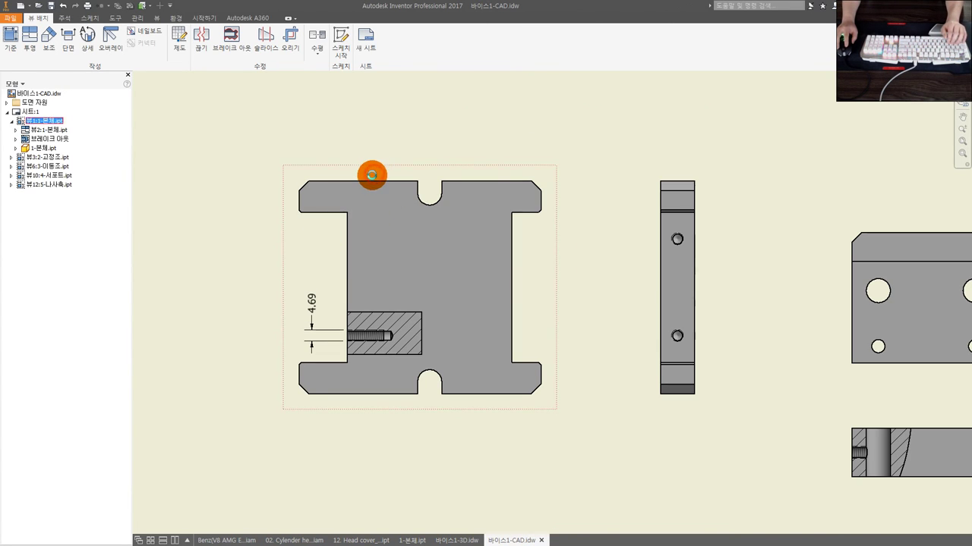
key(s)
scroll(321, 219, up, 3)
drag(311, 226, 388, 267)
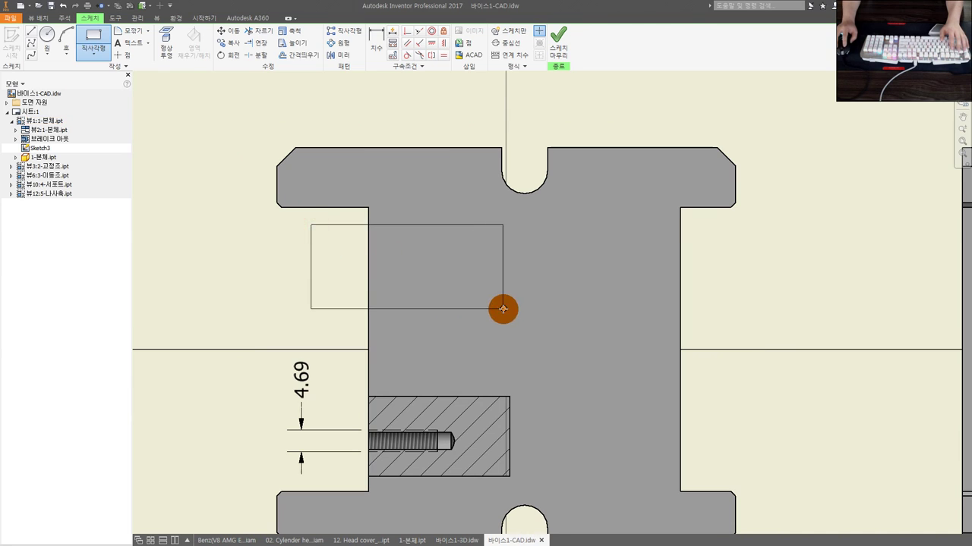
click(508, 312)
scroll(492, 282, down, 2)
click(558, 44)
Create the upper break-out, using the upper side-view hole as the depth point
click(482, 210)
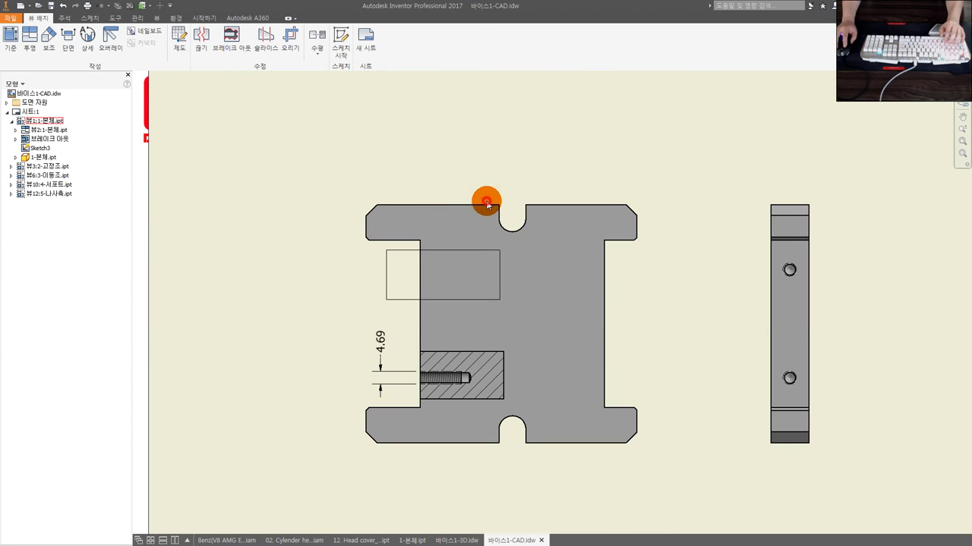
key(b)
scroll(546, 297, up, 2)
scroll(678, 268, up, 4)
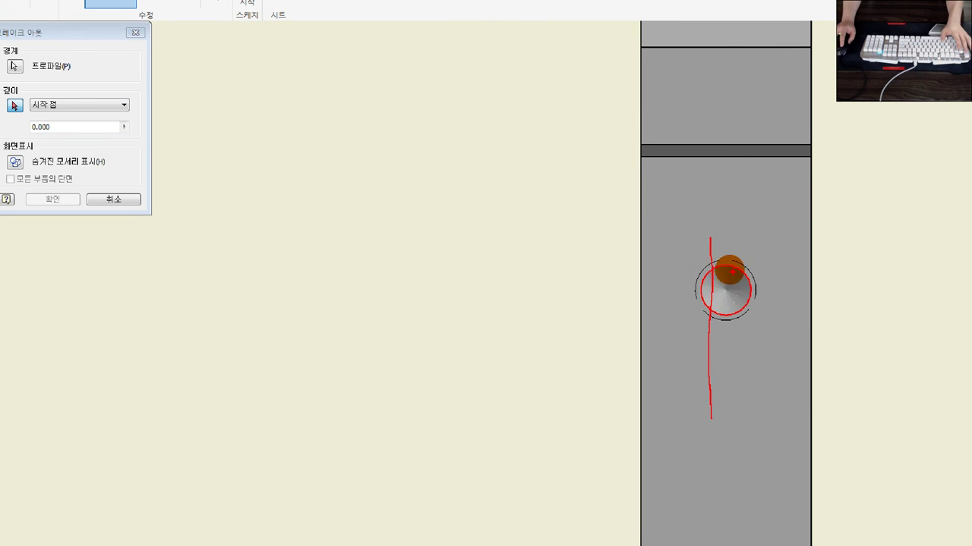
key(Escape)
scroll(607, 280, down, 3)
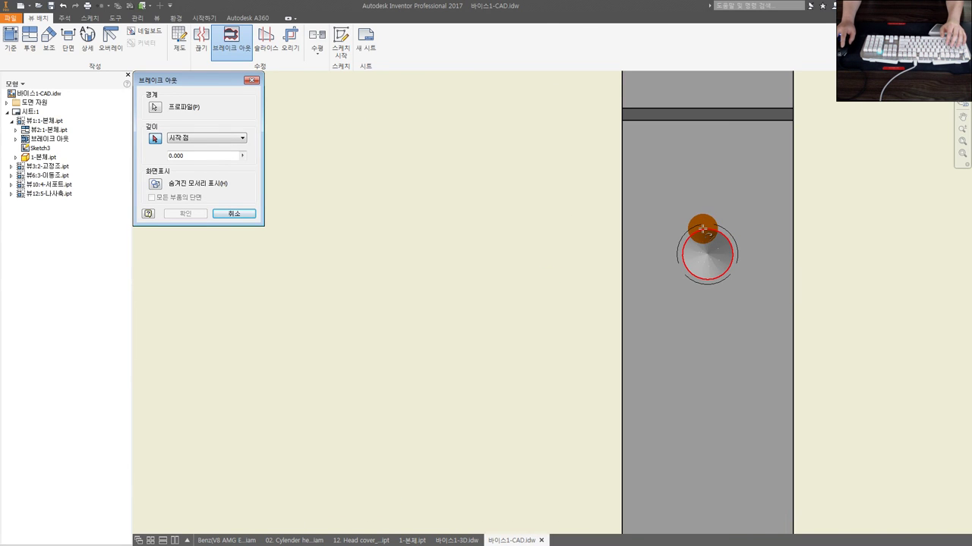
click(708, 229)
scroll(722, 296, down, 3)
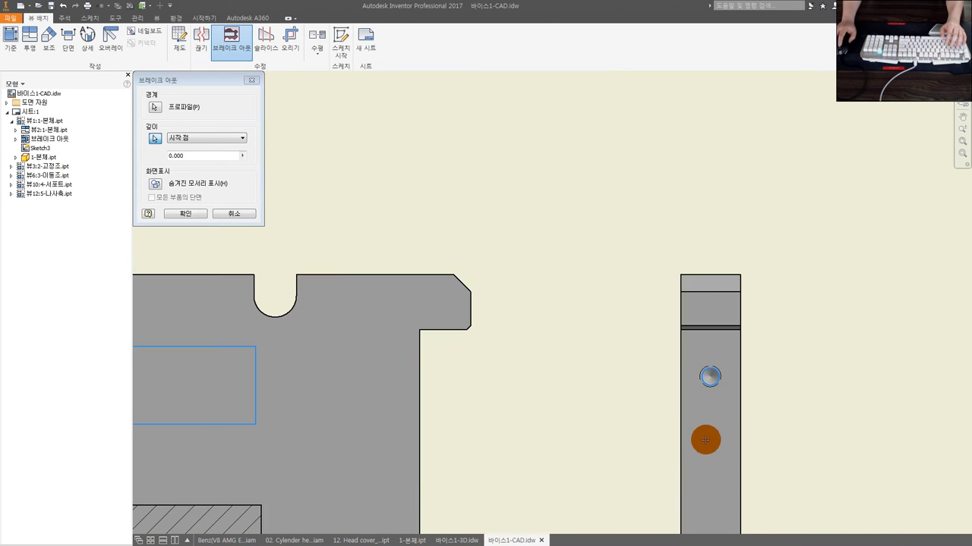
click(201, 216)
Dimension the upper thread as 5.00 beside the hole and recenter on both views
scroll(342, 314, up, 3)
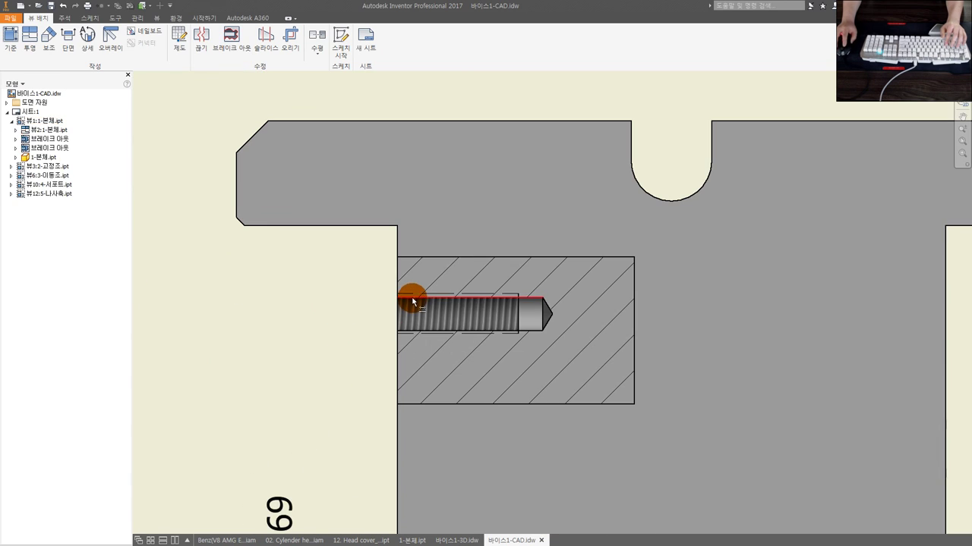
click(425, 334)
click(319, 322)
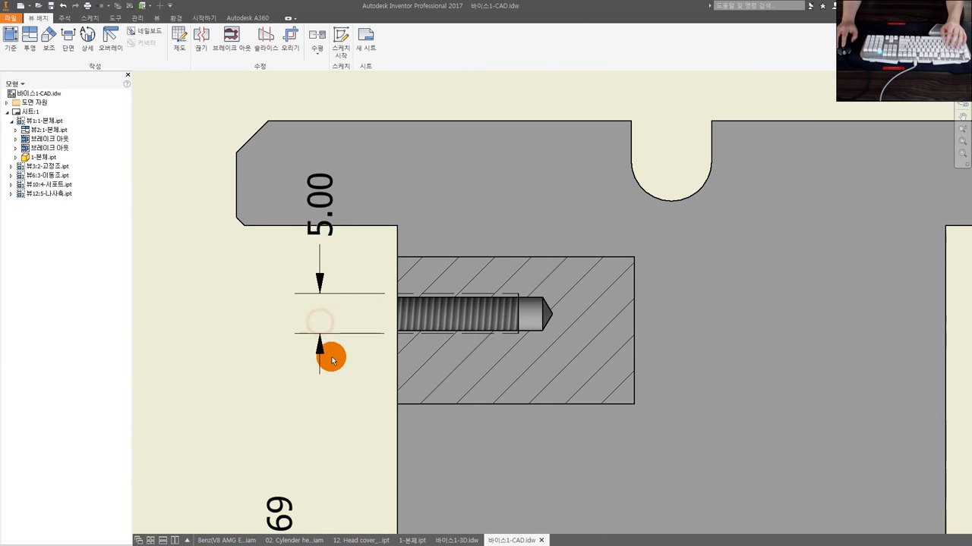
scroll(332, 357, down, 3)
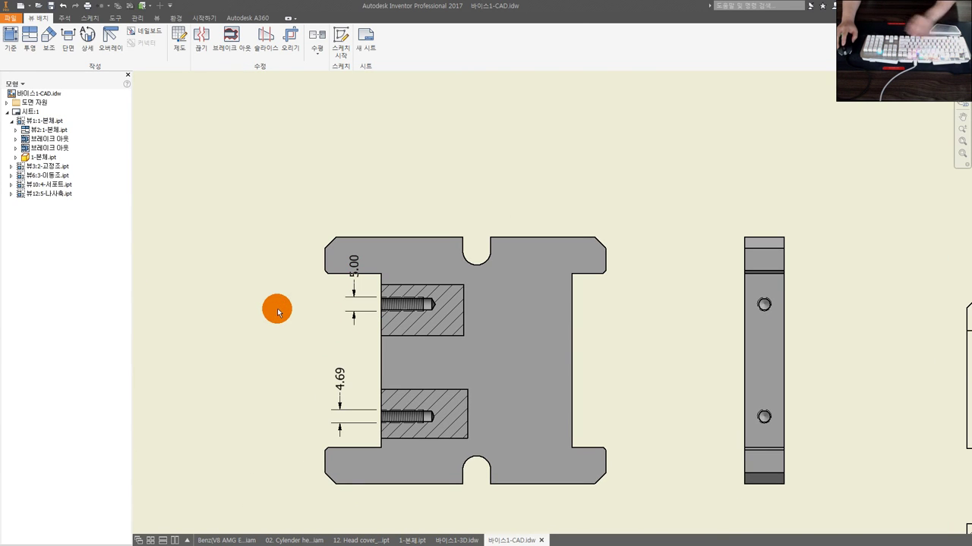
middle_drag(308, 321, 344, 303)
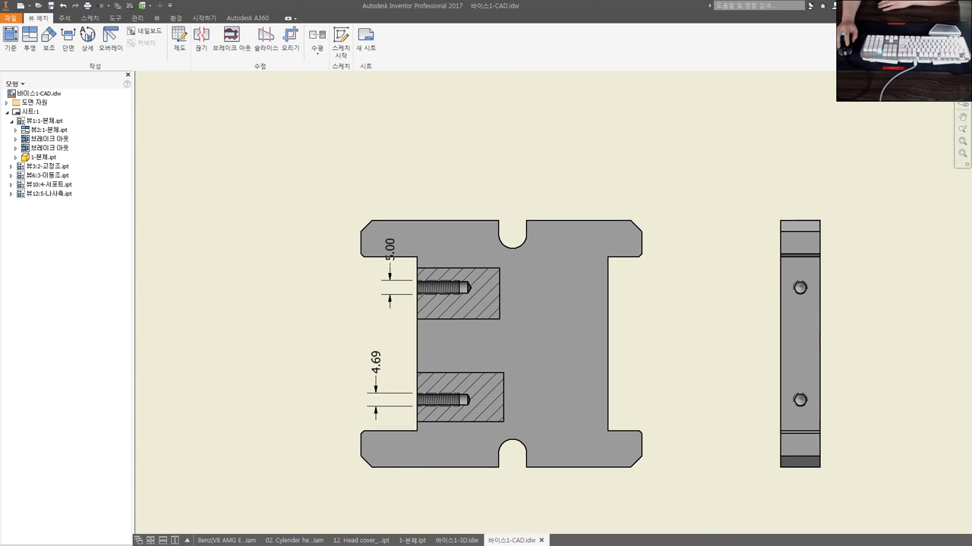